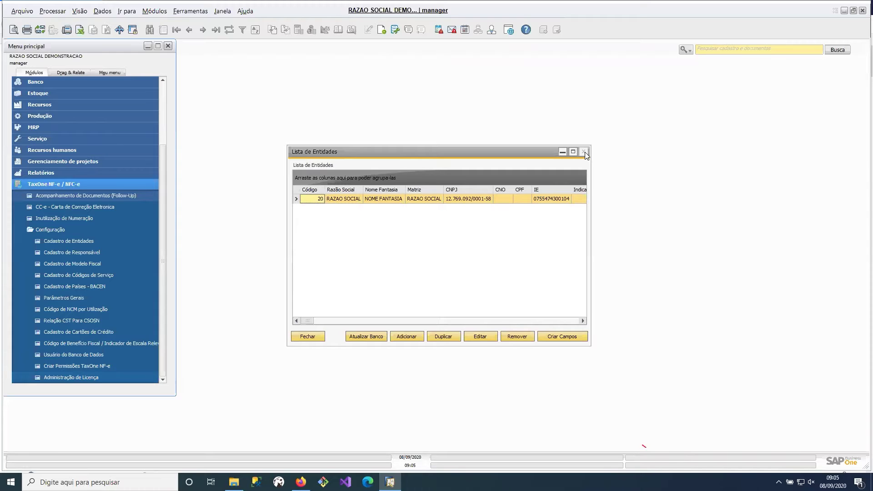
Reopen the entity list from Cadastro de Entidades and open the entity with code 20 for editing
click(585, 152)
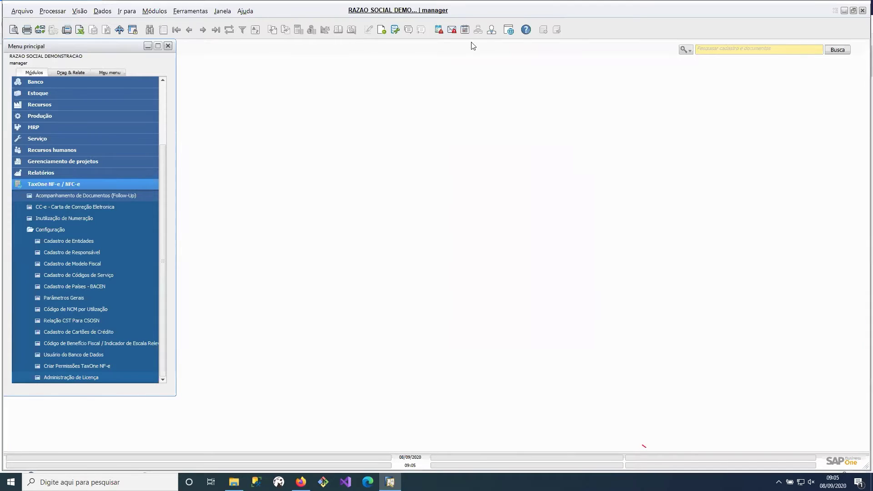
click(107, 240)
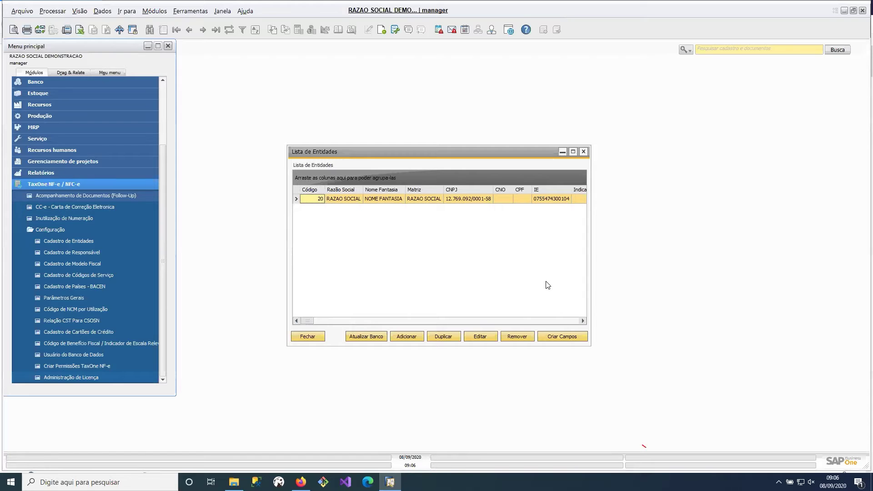
click(480, 336)
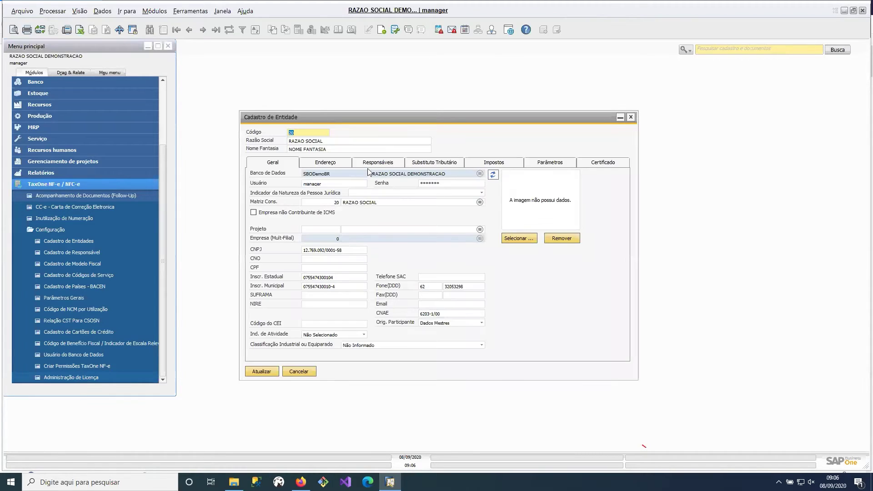
Review the entity's general data, including code, Razão Social, CNAE, CNPJ and Inscr. Municipal, plus its address and responsible parties
click(319, 132)
click(341, 142)
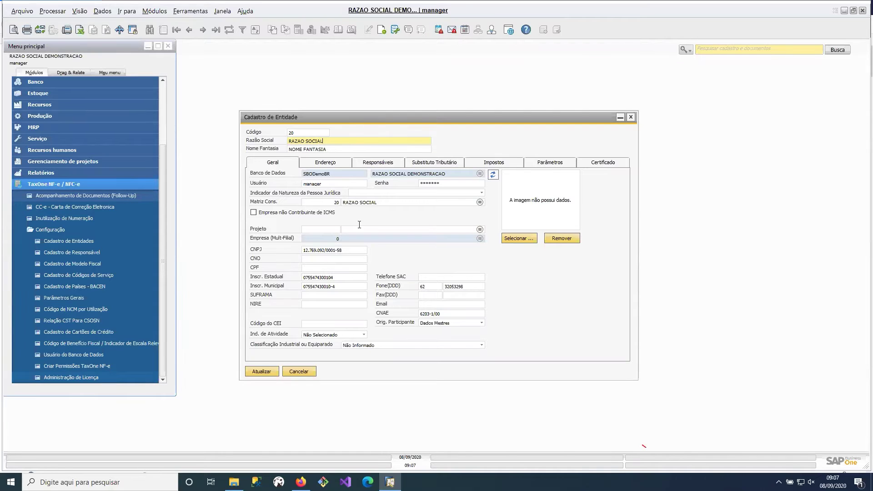
click(446, 315)
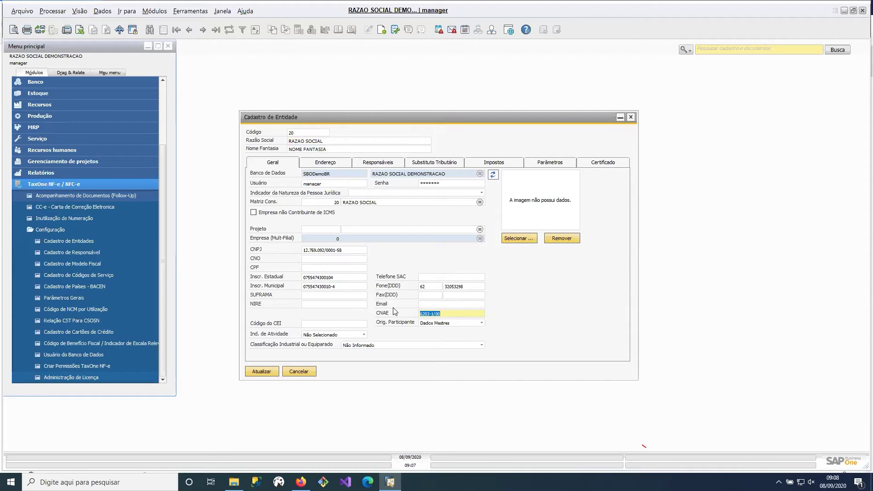
click(336, 251)
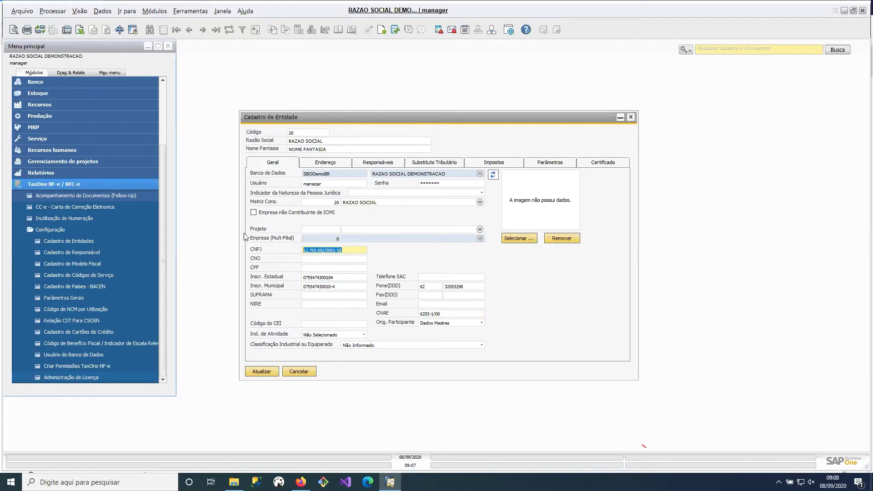
click(352, 287)
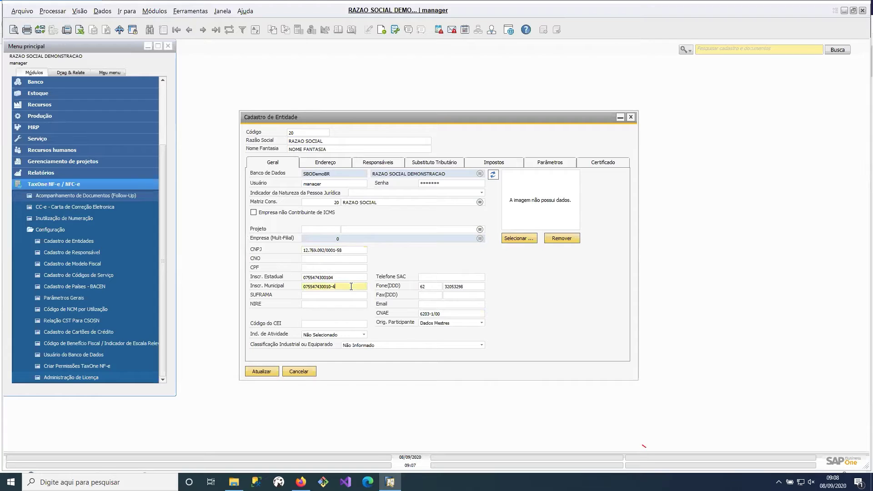
drag(351, 286, 291, 284)
key(Right)
drag(352, 252, 277, 243)
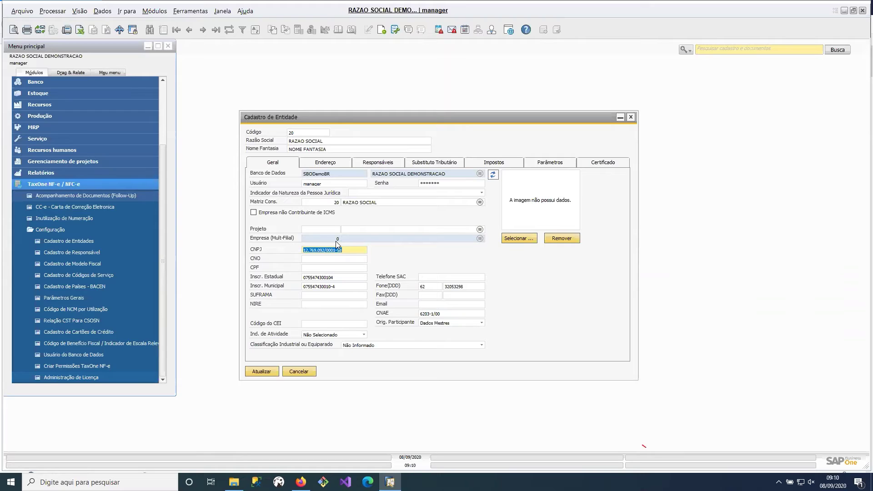
click(321, 165)
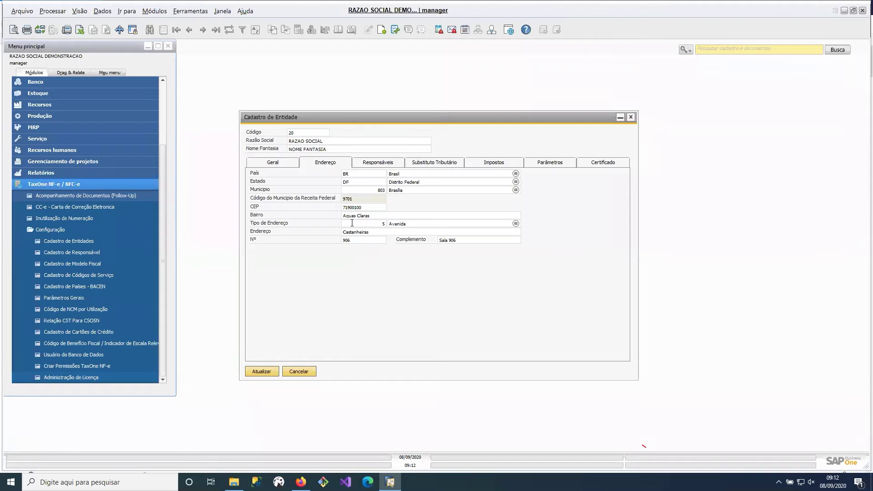
click(371, 162)
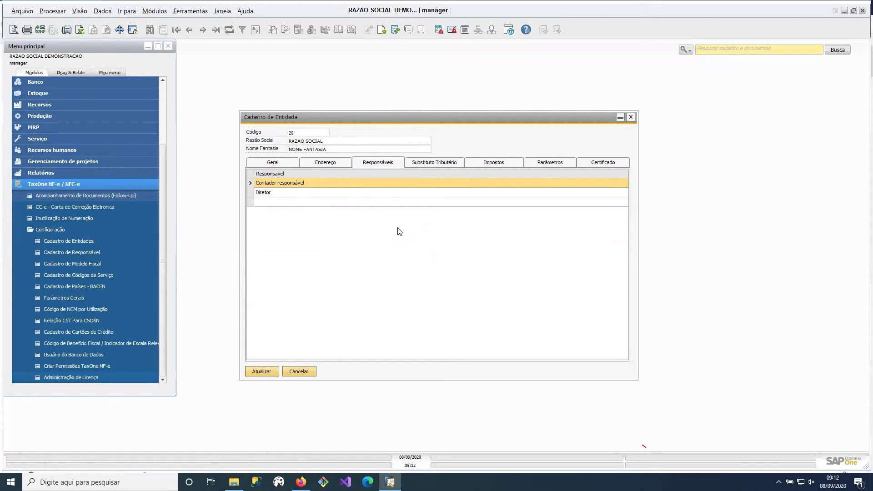
Enable Substituto Tributário for the entity and add a row with UF GO and a sample state registration number
click(425, 167)
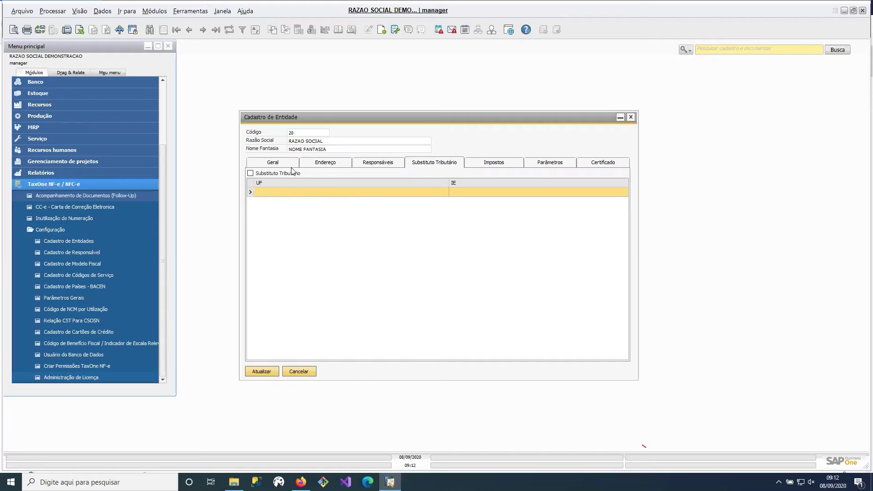
click(261, 174)
click(314, 192)
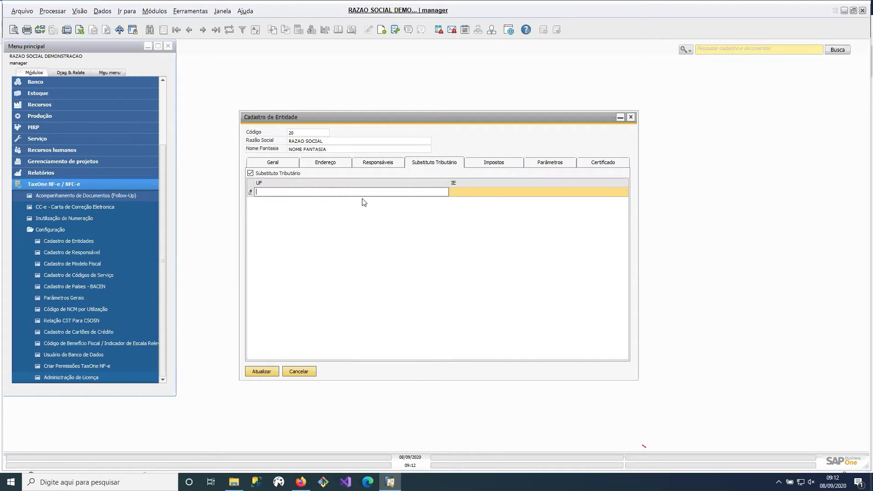
text(GO)
key(Tab)
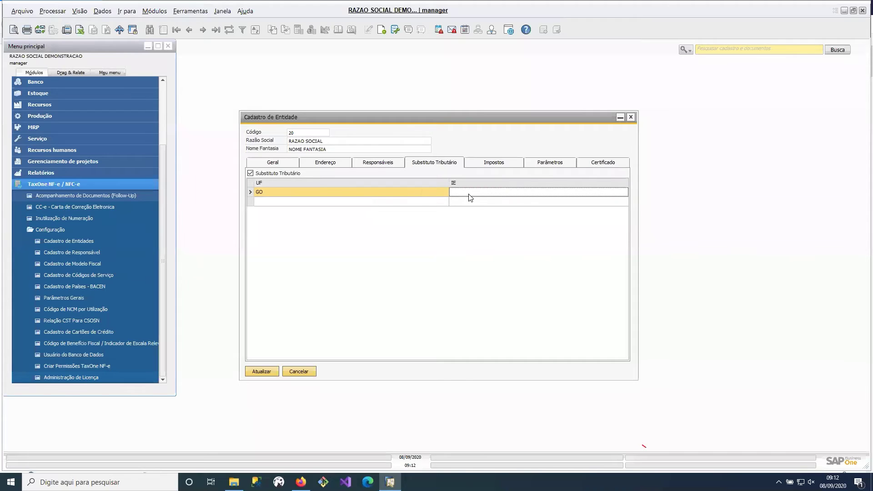
text(12345)
Clear the sample state registration and disable Substituto Tributário, agreeing to unlink all current tax substitutes
key(BackSpace)
key(BackSpace)
key(BackSpace)
key(BackSpace)
key(BackSpace)
click(276, 174)
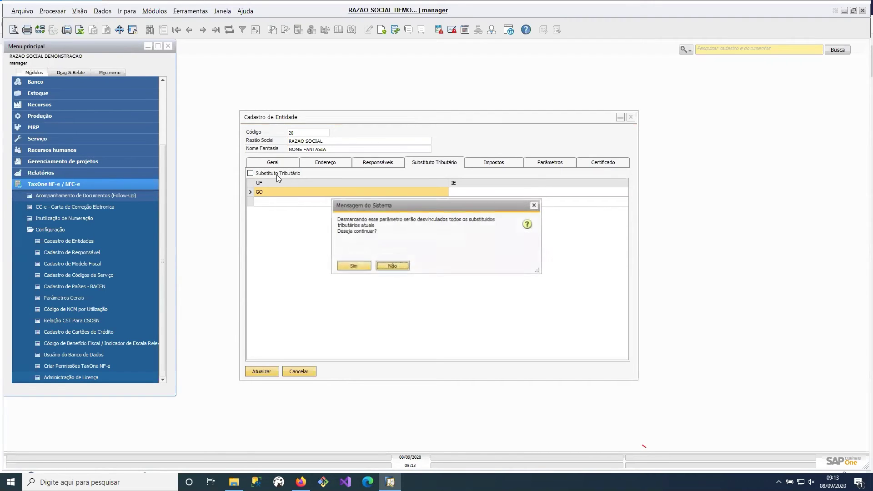
click(354, 266)
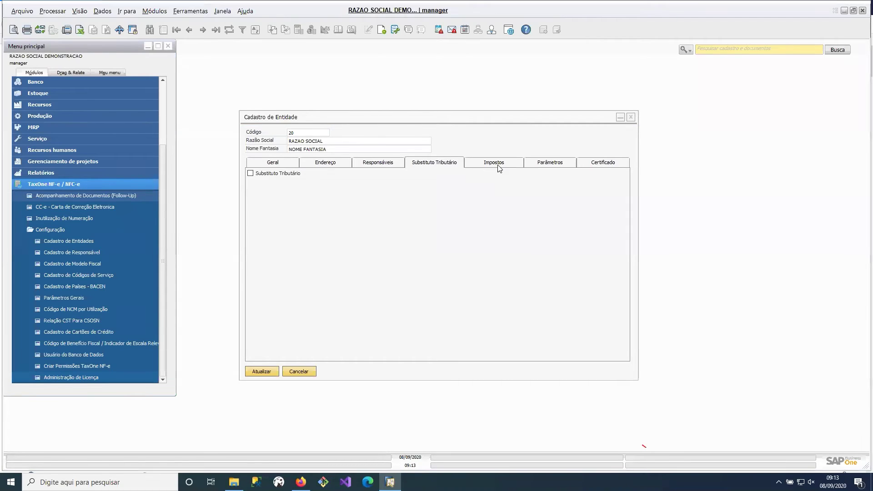
Set the tax type of the entity's ICMS tax category to PIS
click(482, 167)
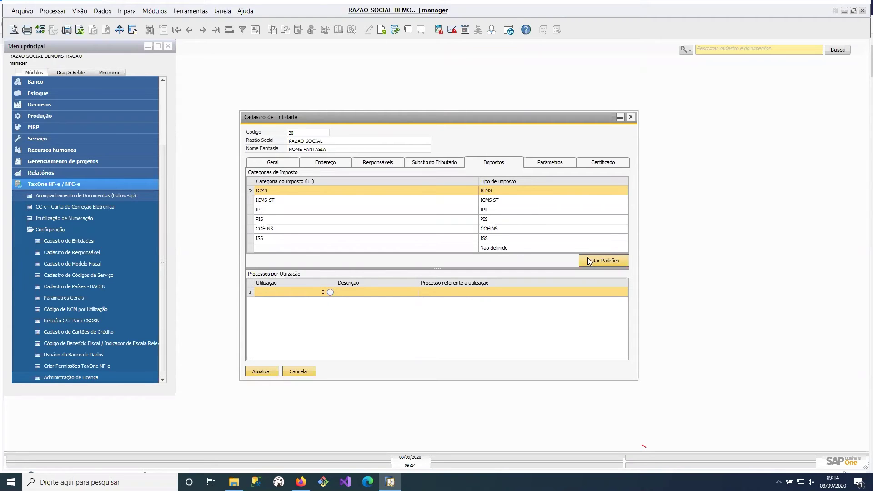
click(509, 189)
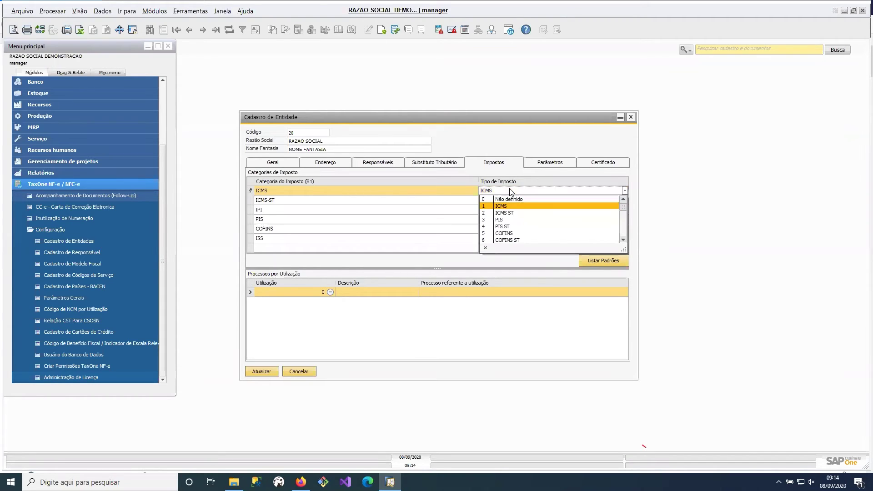
click(504, 221)
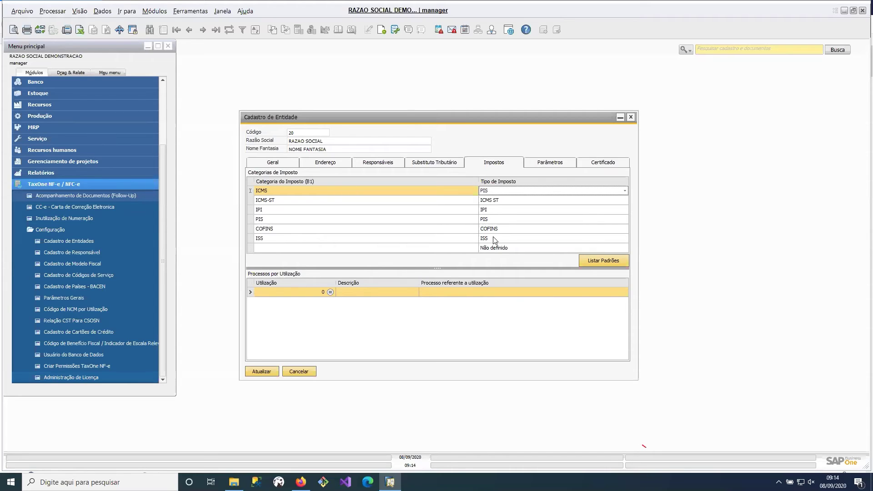
Add the tax category II to the entity's taxes and map it to the tax type Imposto de Importação
click(285, 247)
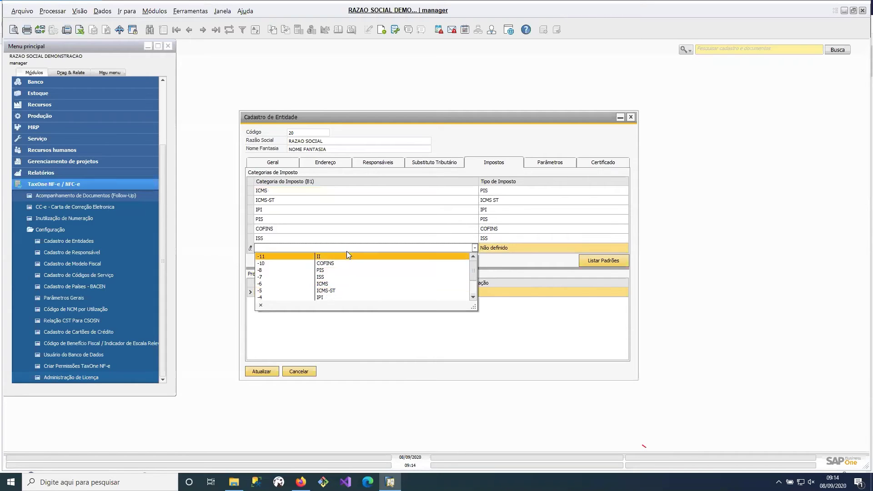
click(514, 326)
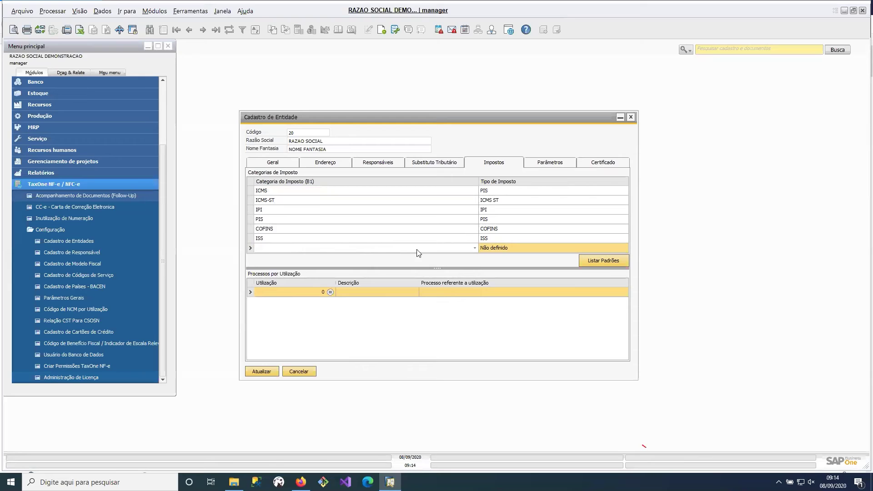
click(429, 249)
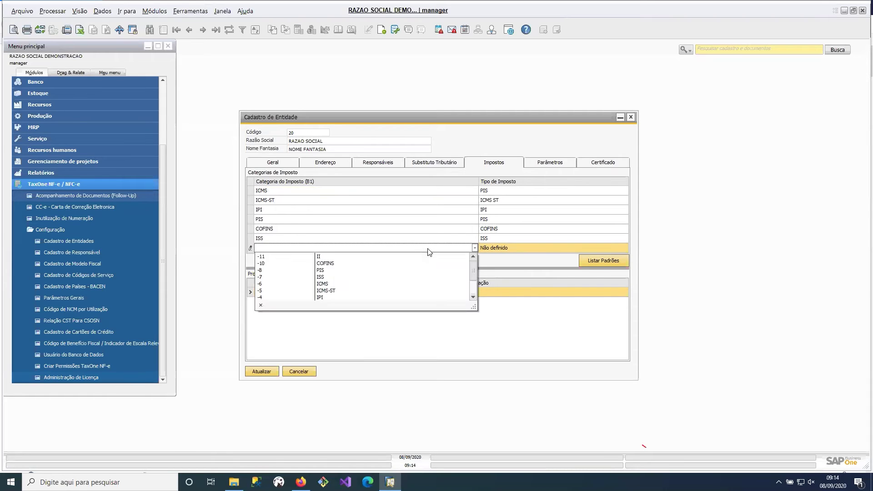
click(390, 257)
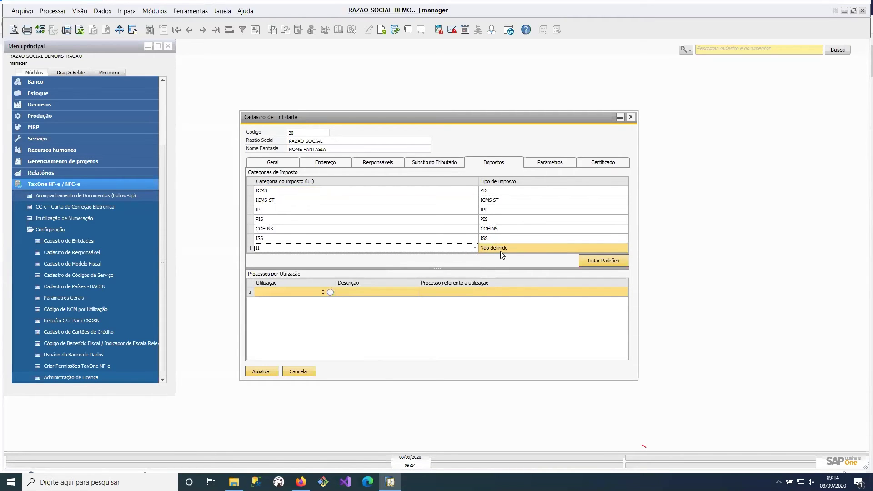
click(501, 249)
click(616, 298)
click(615, 298)
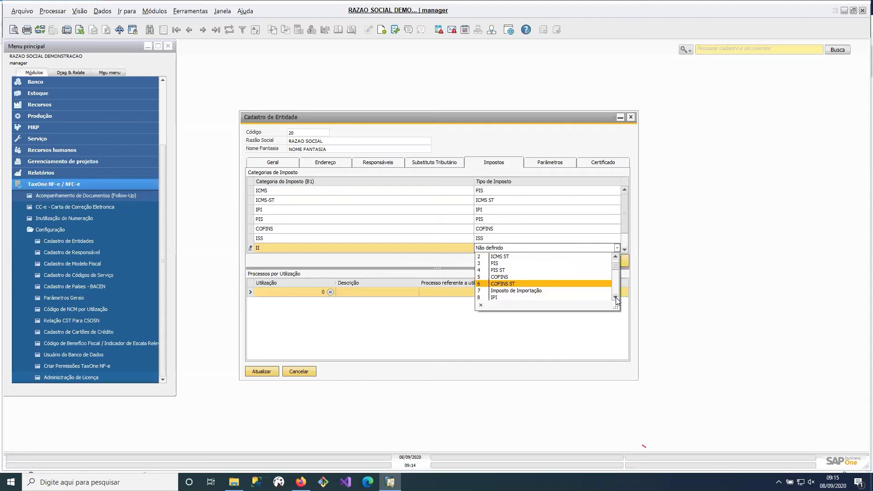
click(615, 298)
click(541, 284)
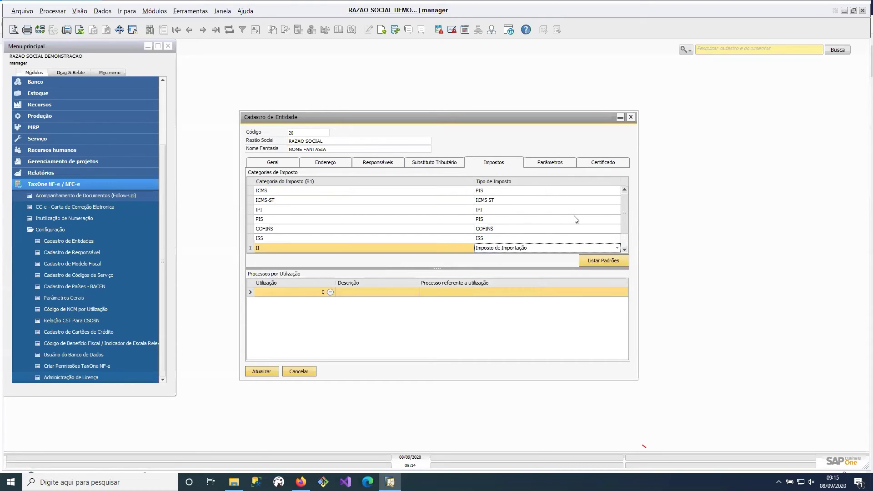
Set the tax type of the ICMS tax category to ICMS
click(550, 190)
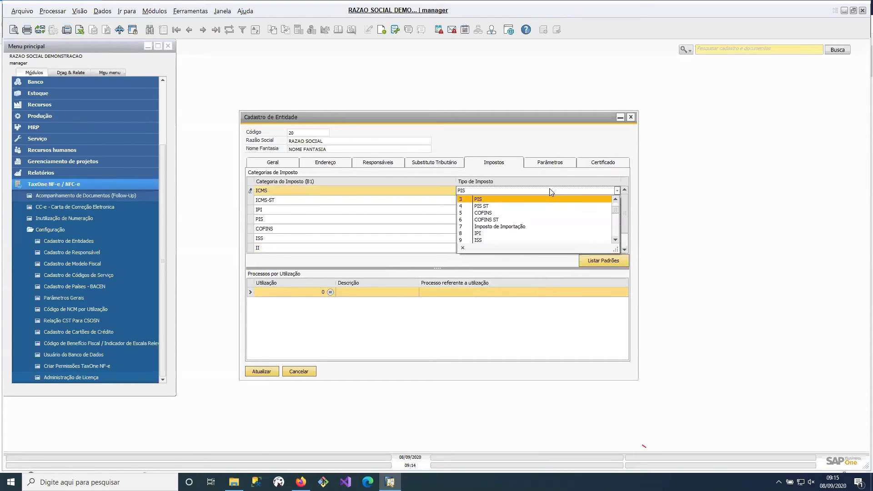
click(615, 199)
click(615, 199)
click(615, 199)
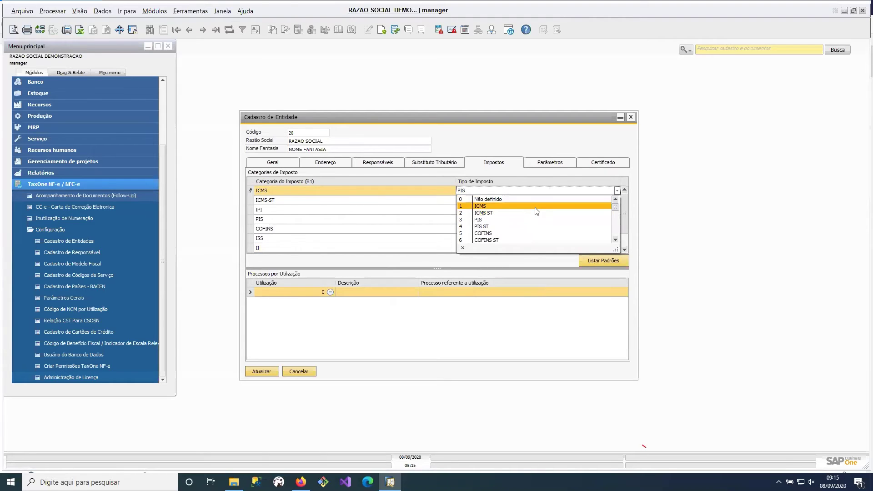
click(536, 206)
Review the entity's tax category mappings, including the II row
click(625, 242)
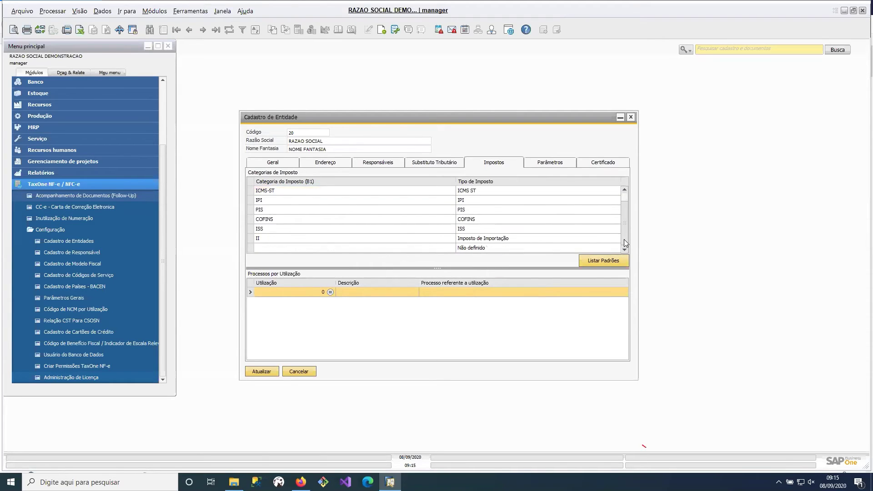
click(249, 240)
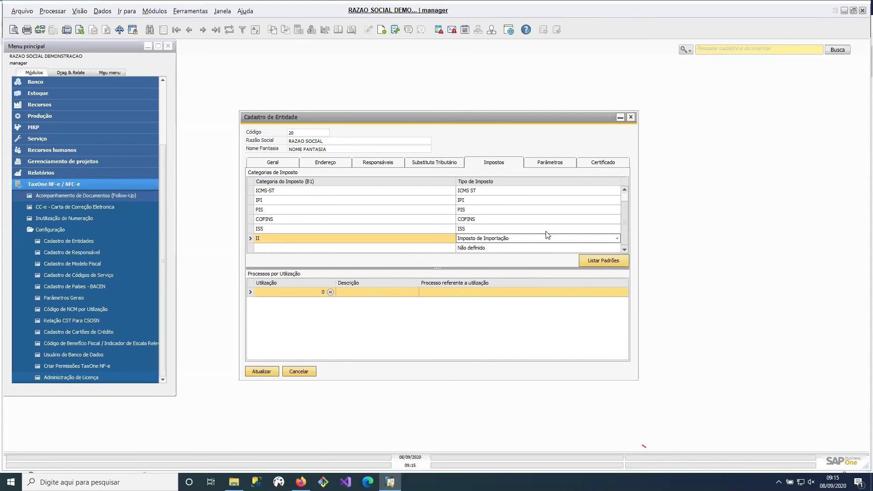
click(624, 190)
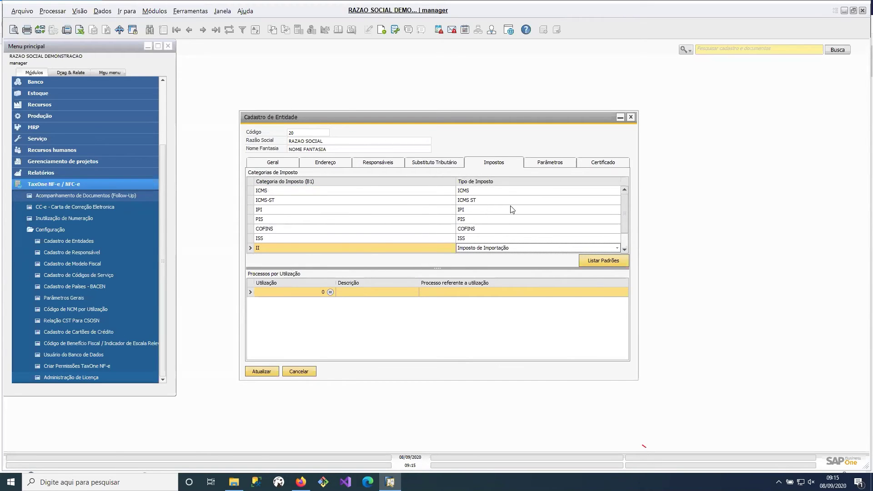
click(546, 163)
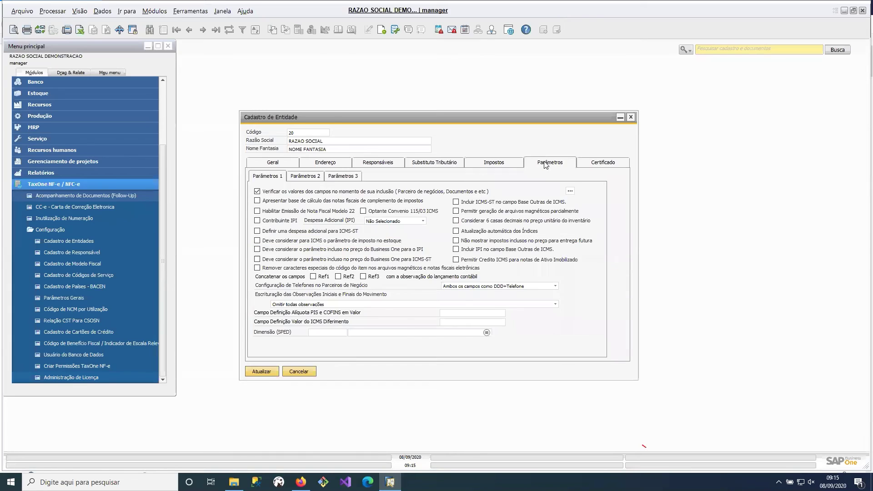
click(486, 164)
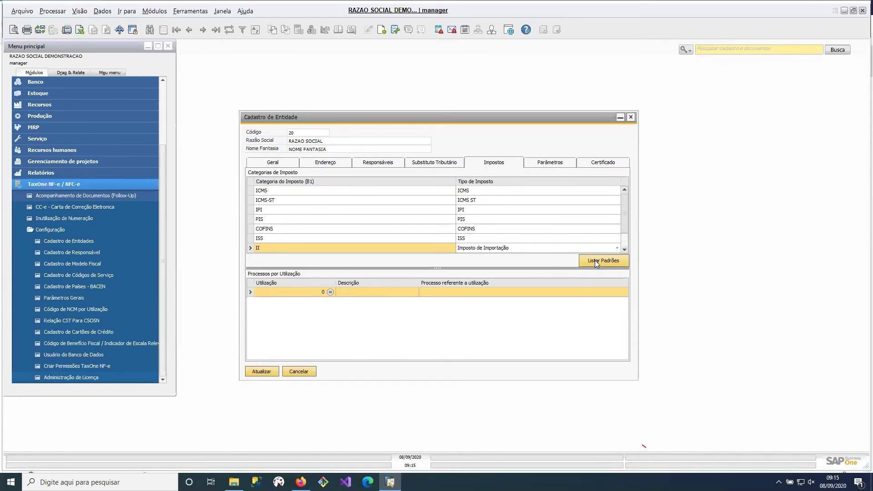
Examine the entity's first set of parameters and the available options for Configuração de Telefones no Parceiros de Negócio
click(538, 163)
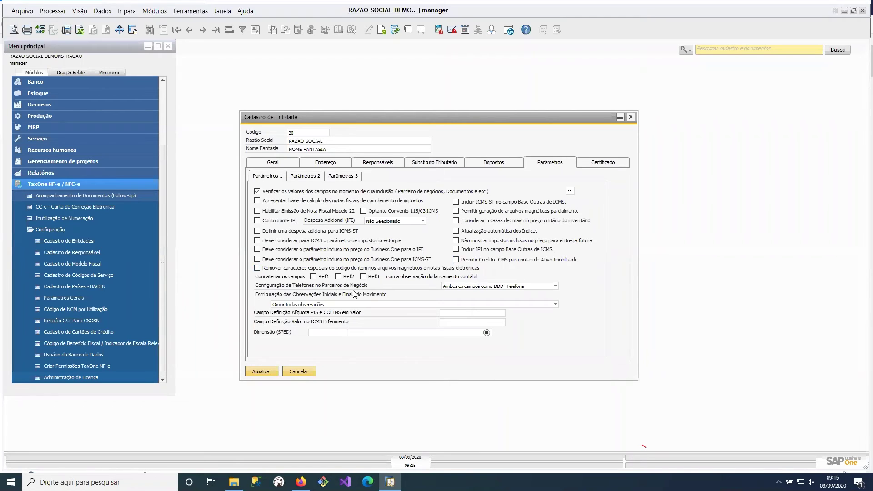
click(486, 288)
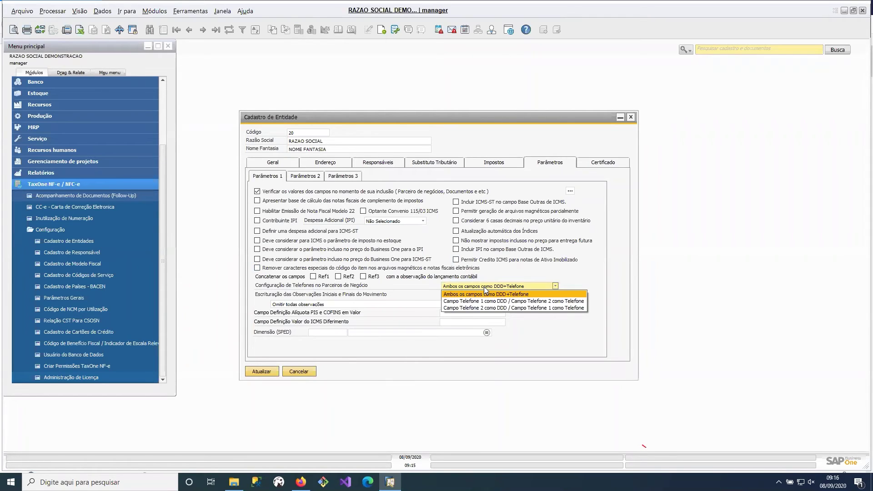
click(484, 287)
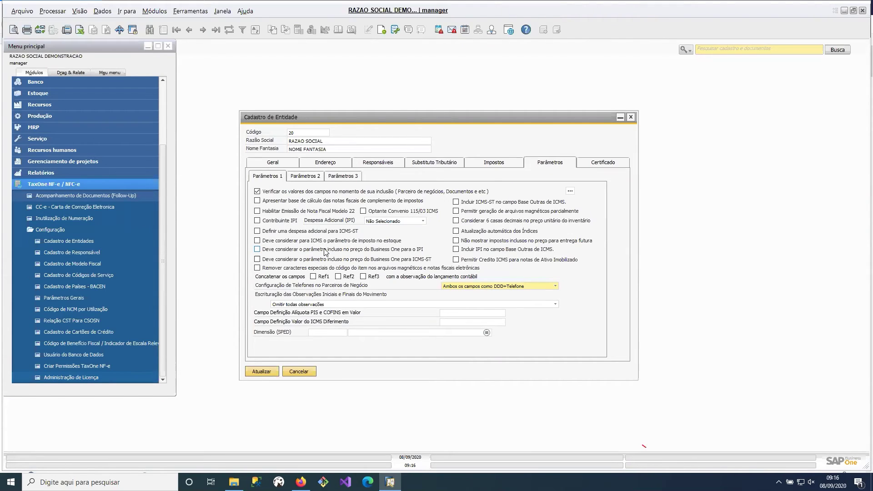
Open the first customer's record in the business partner master data and enable the display of system information
click(155, 11)
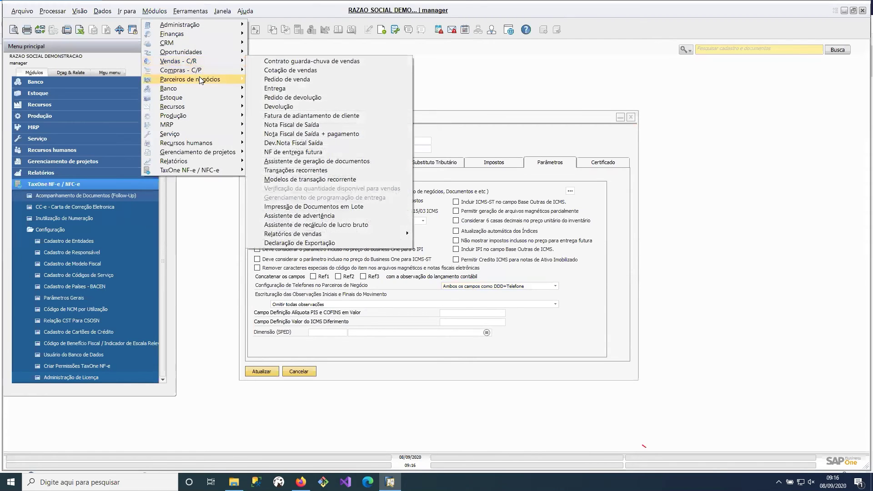
mouse_move(213, 79)
click(265, 82)
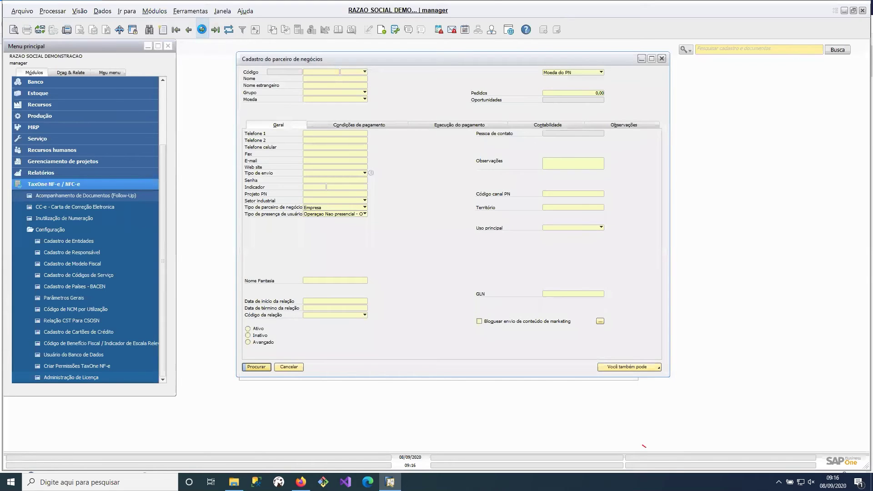
click(202, 29)
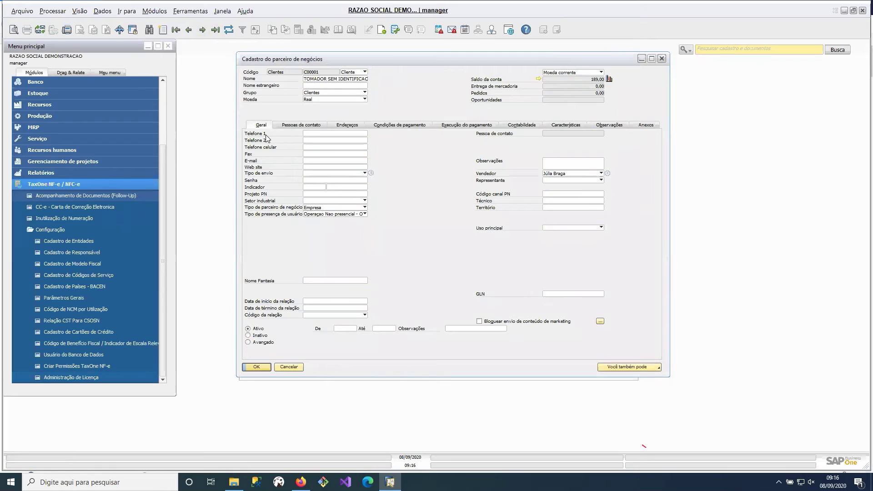
click(80, 11)
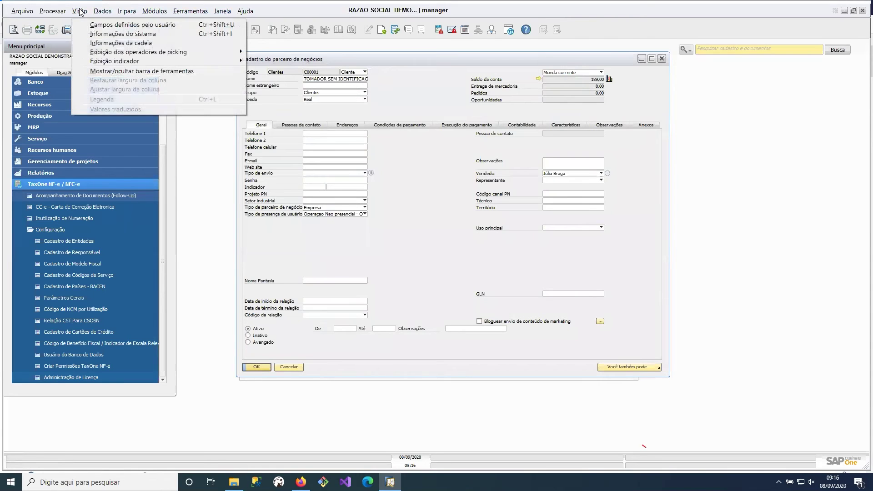
click(123, 34)
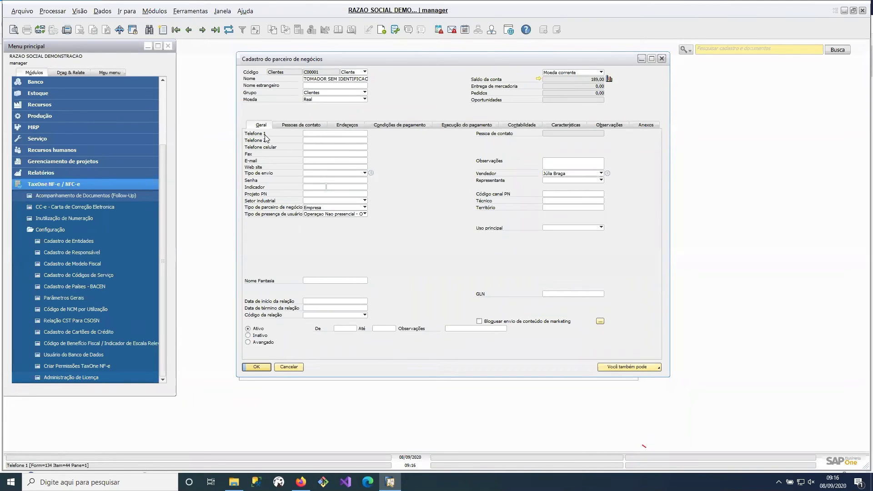
Enter the area code 11 in the customer's Telefone 1 and a sample phone number in Telefone 2
click(325, 134)
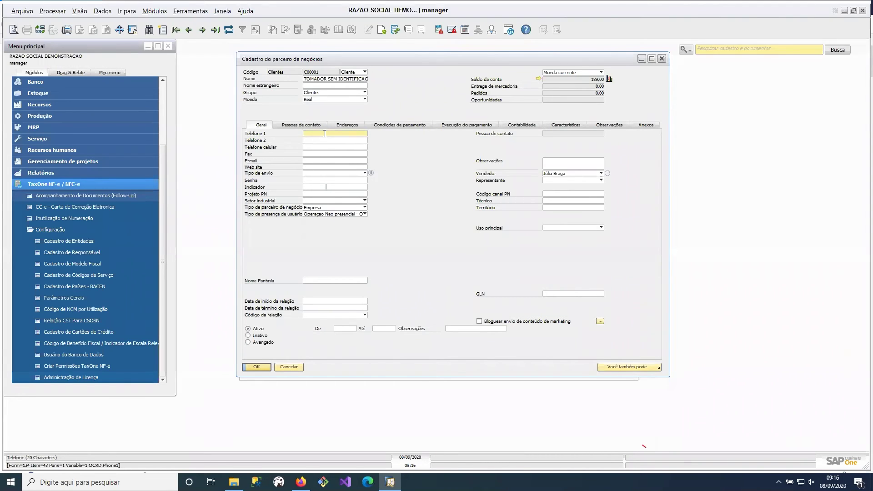
text(11)
click(314, 141)
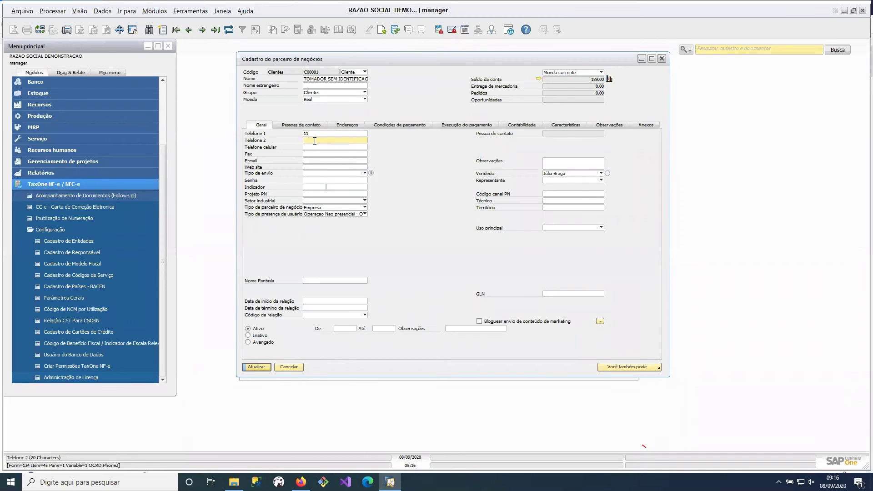
text(1234567890)
click(327, 147)
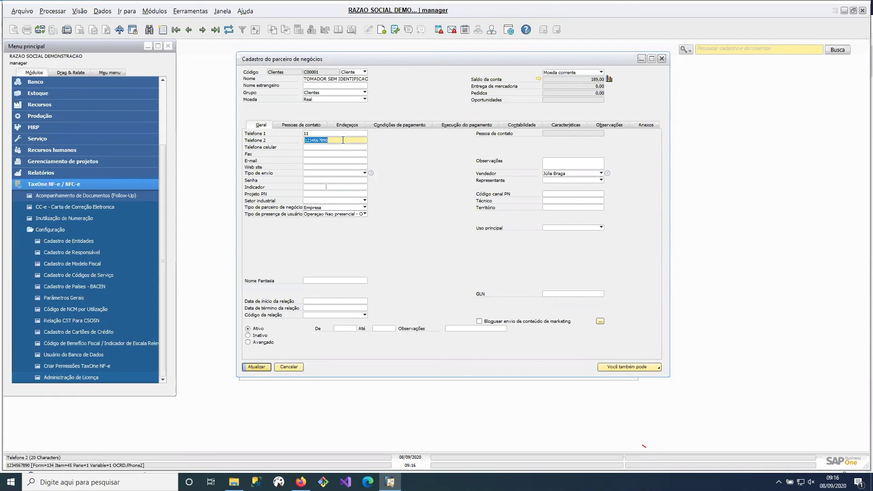
Extend the customer's Telefone 1 so it holds the area code followed by a phone number
double_click(322, 141)
click(314, 133)
text(111)
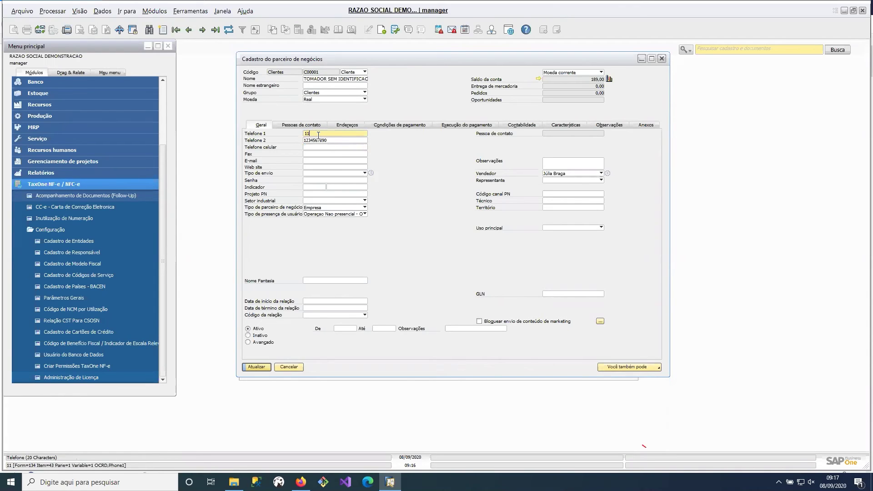
text(234567)
click(337, 142)
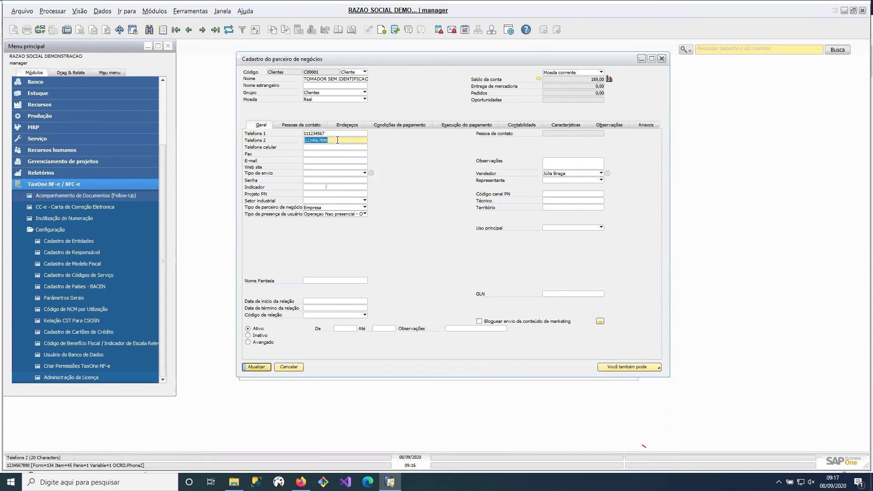
click(338, 140)
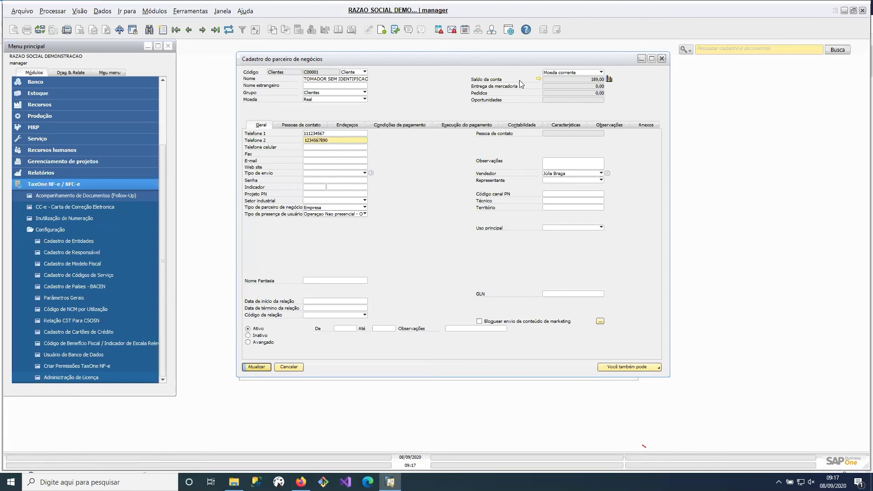
Place the business partner record beside the entity registration and compare its Telefone 1 and Telefone 2 with the entity's phone configuration
drag(530, 63, 352, 70)
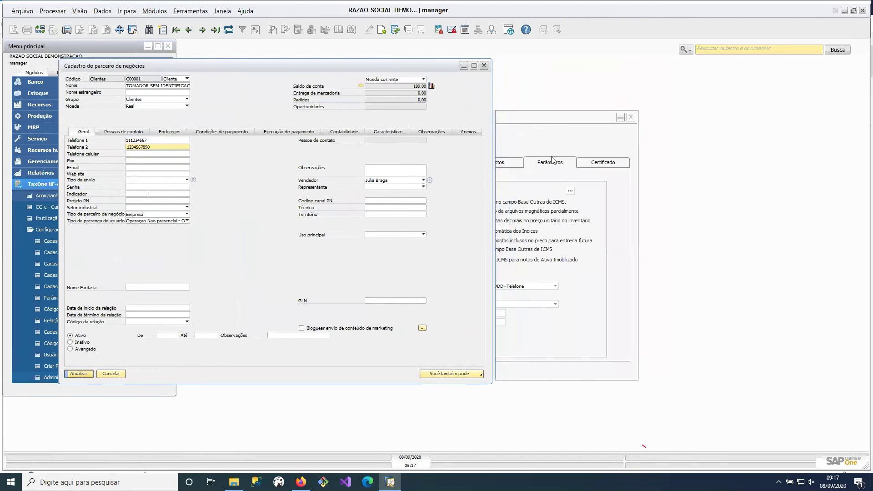
click(548, 121)
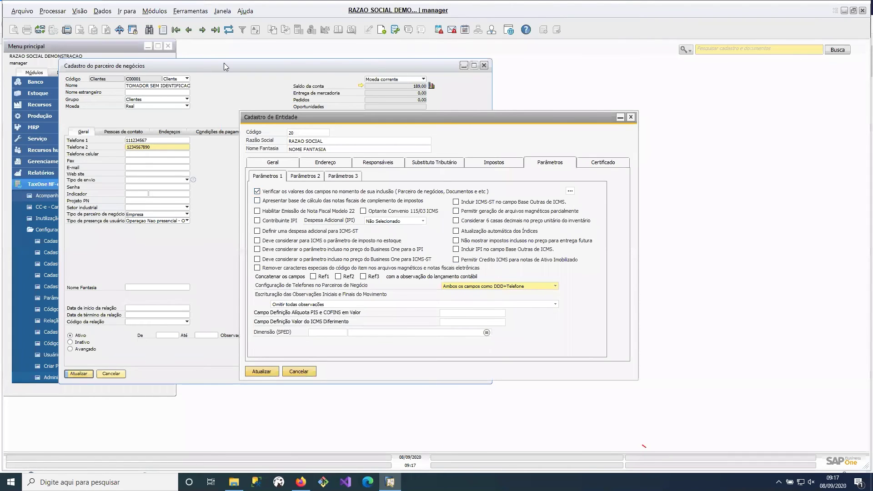
click(225, 78)
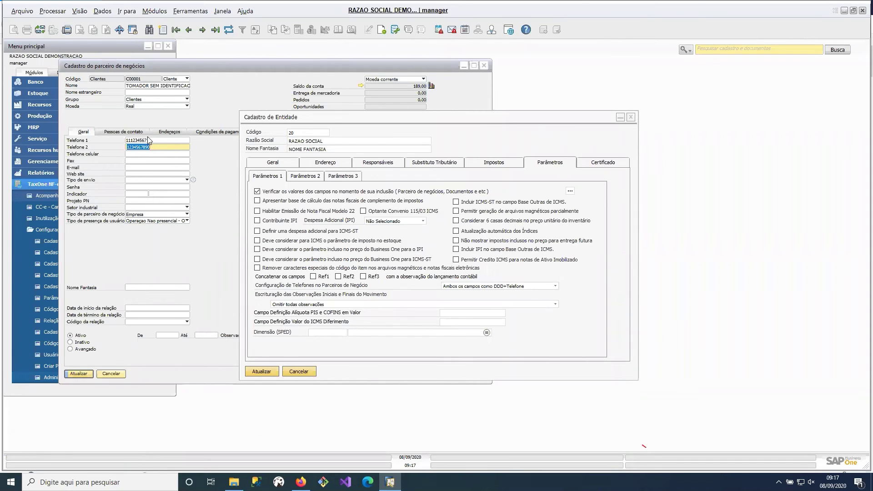
click(161, 140)
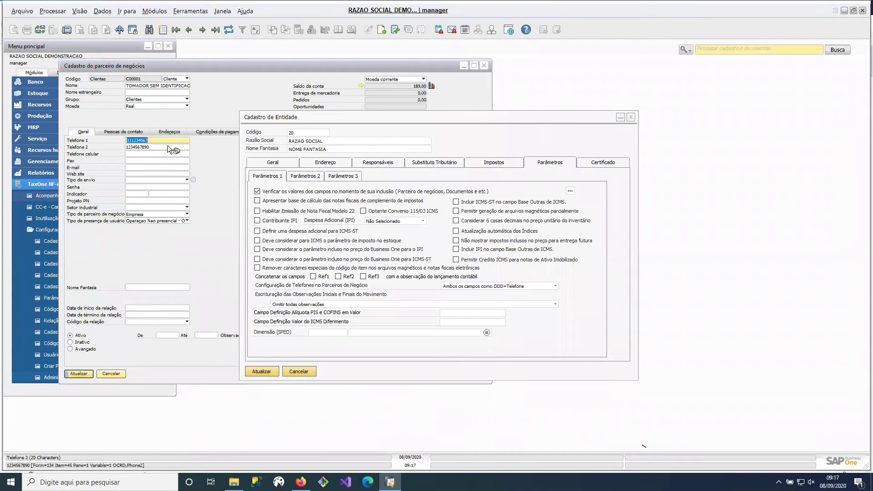
click(162, 147)
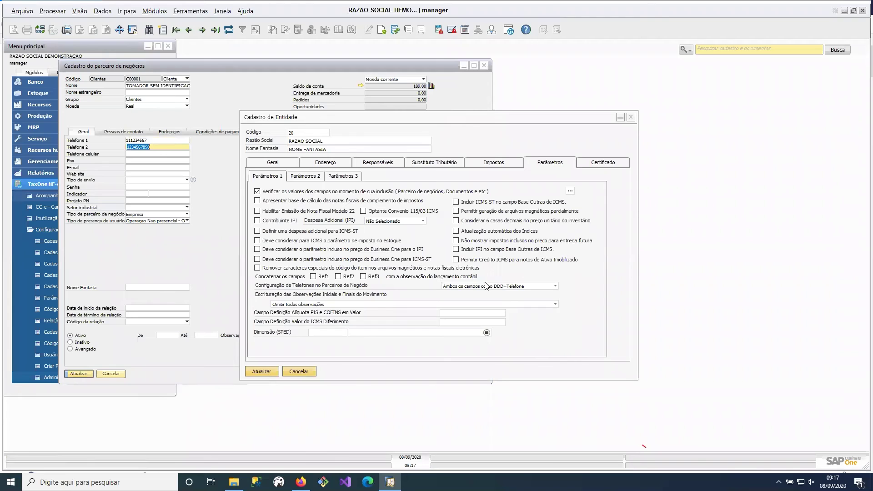
Review how each Configuração de Telefones no Parceiros de Negócio option treats Telefone 1 and Telefone 2
click(500, 287)
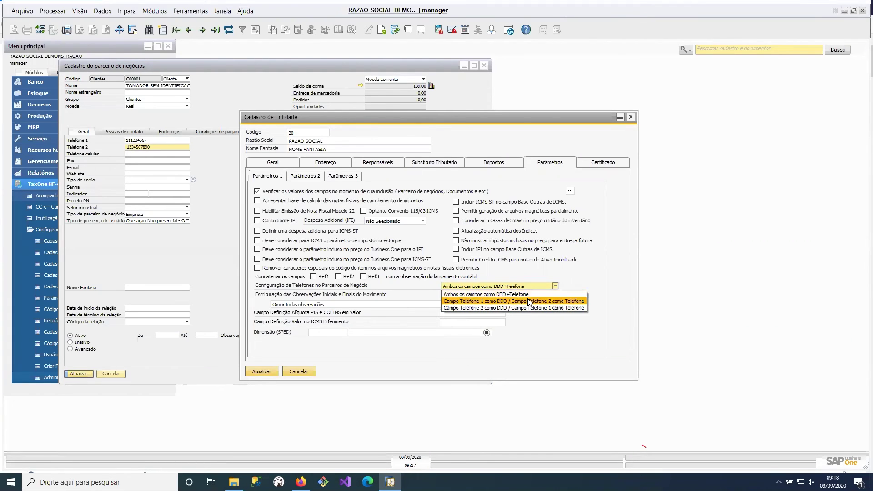
click(600, 142)
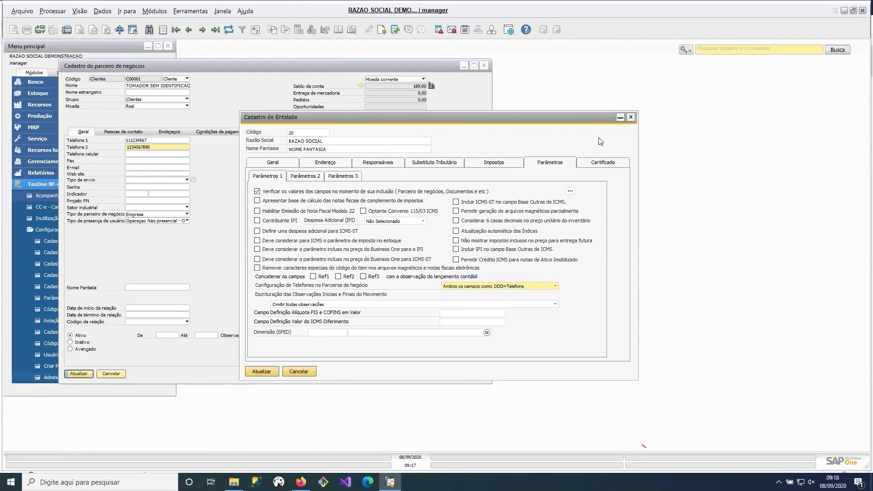
click(473, 286)
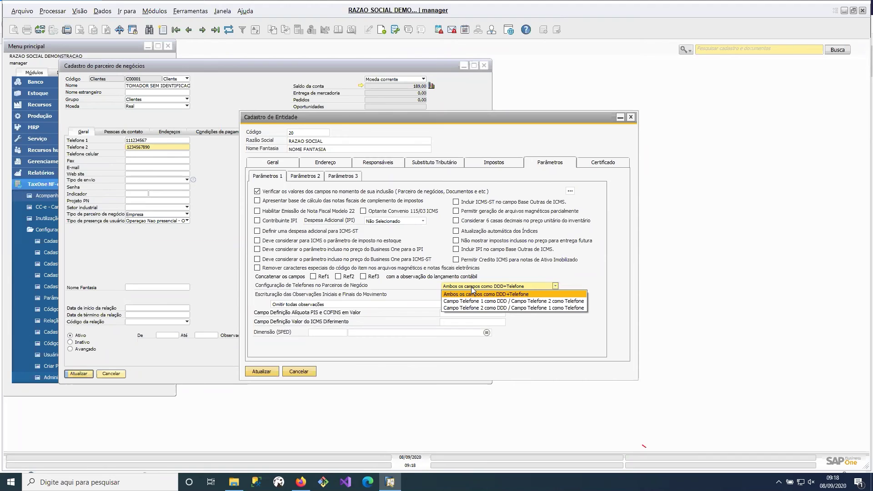
click(556, 287)
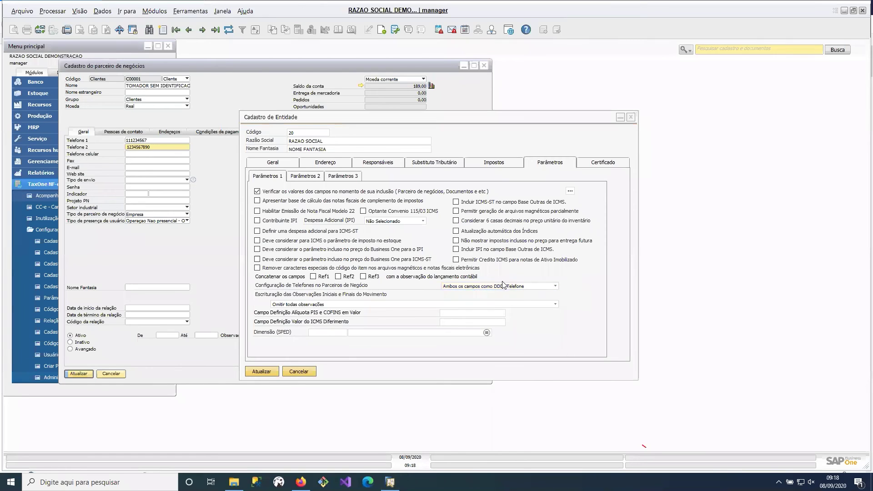
key(super+a)
click(565, 297)
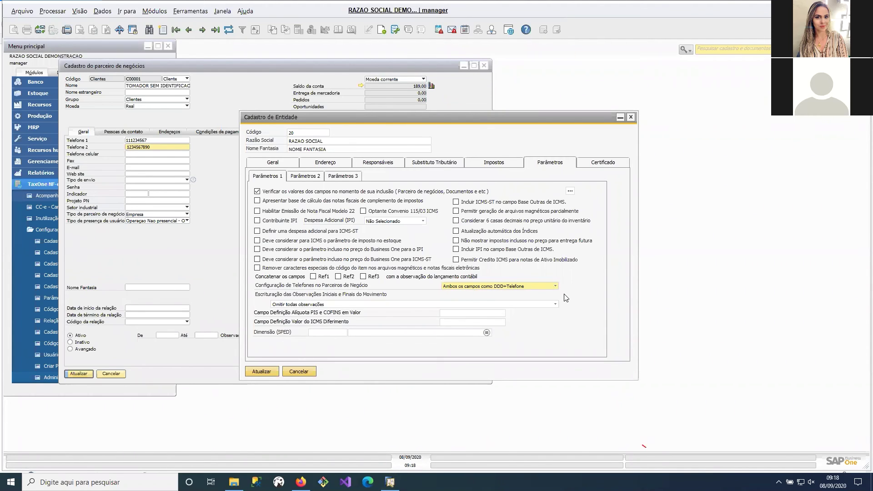
key(super+a)
click(587, 297)
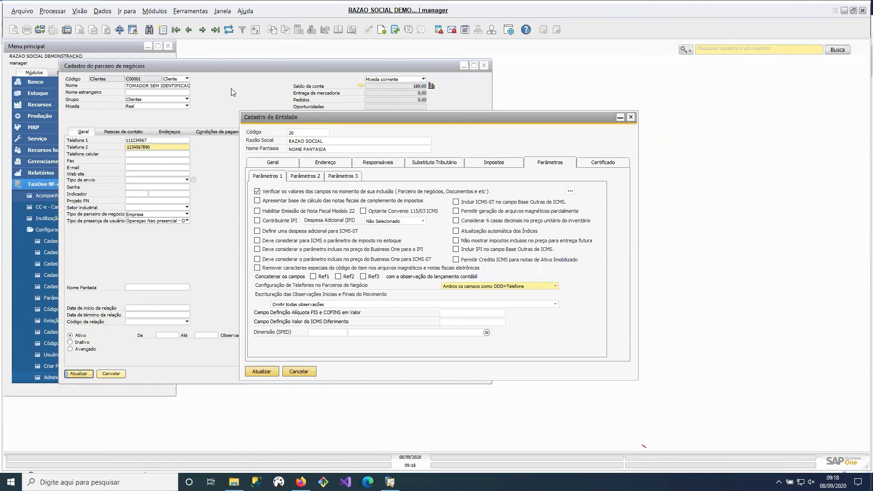
Check the Fone(DDD) fields in the entity's general data and return to its parameters
click(291, 166)
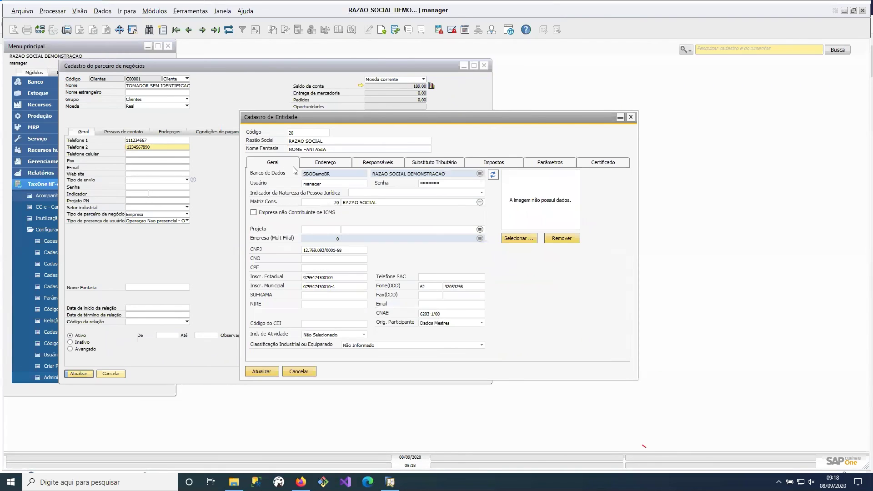
click(428, 288)
click(549, 163)
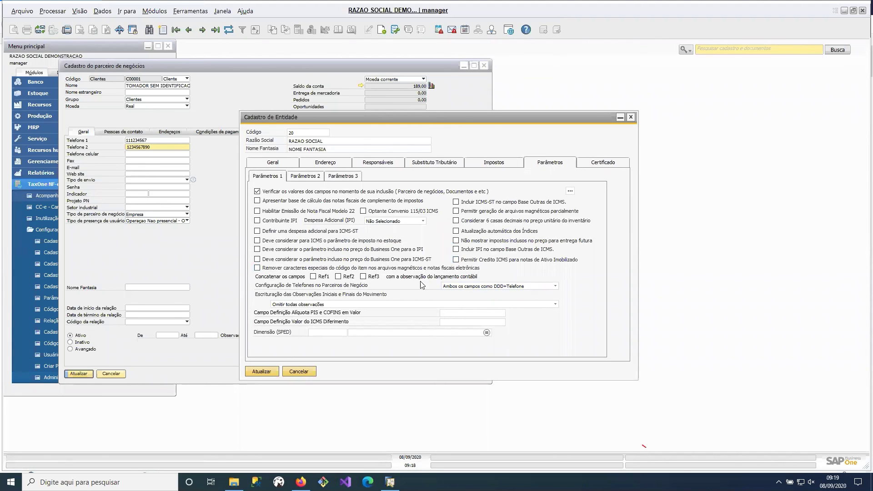
Examine the entity's certificate list and the certificate actions, and return to the first set of parameters
click(603, 163)
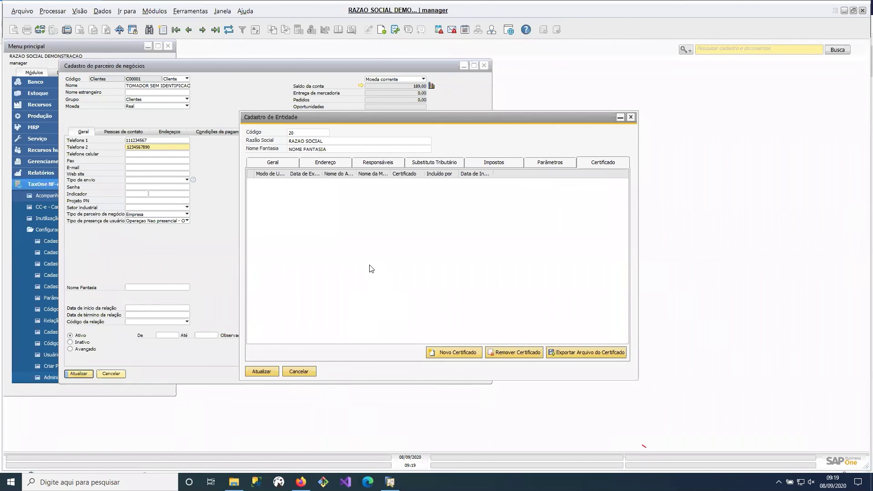
click(331, 140)
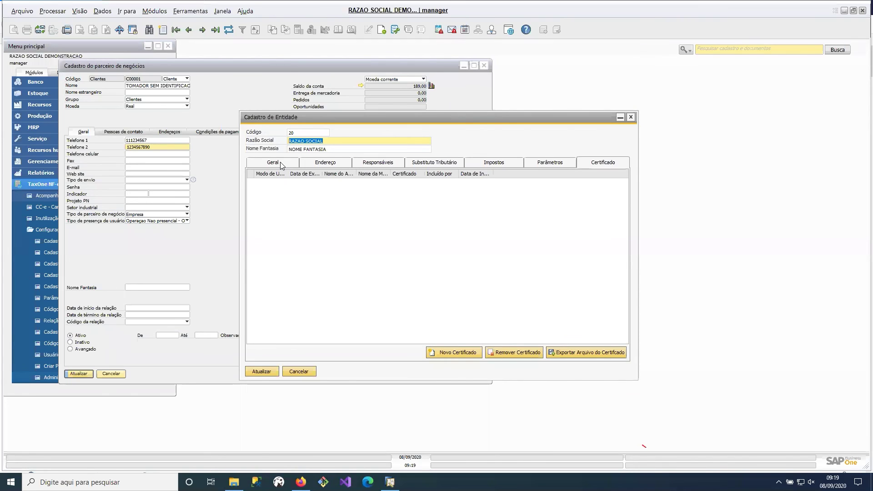
click(418, 318)
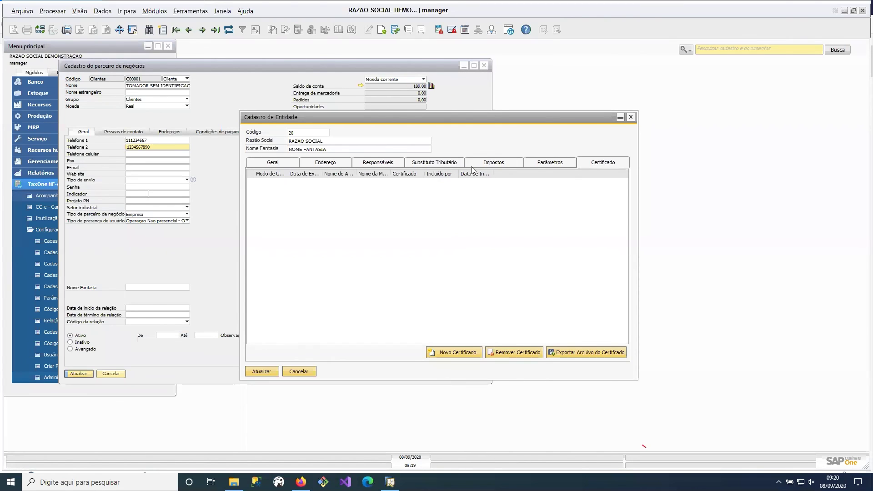
click(540, 165)
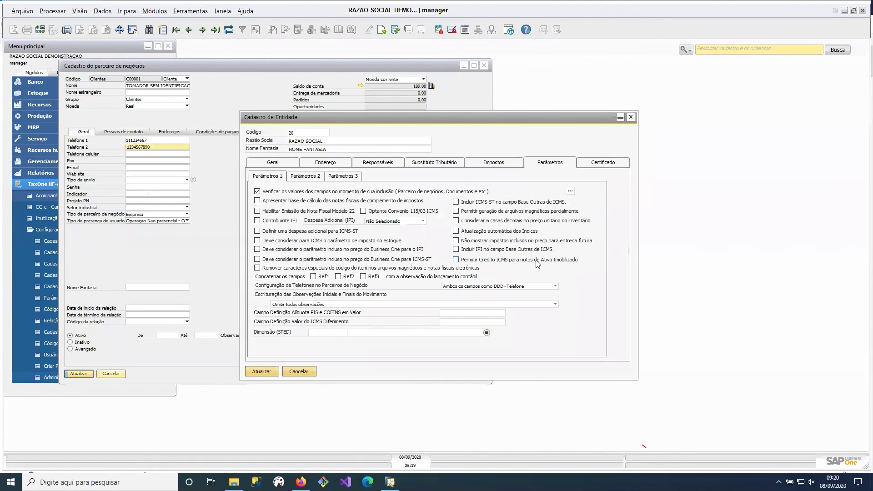